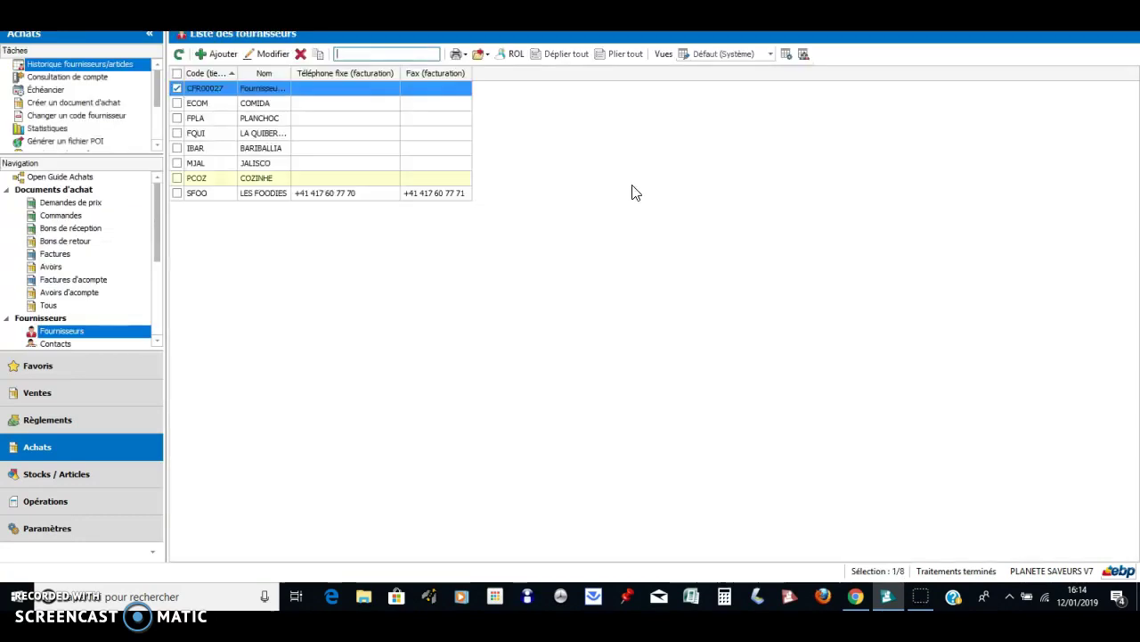
Widen the Nom column of the supplier list and open the Défaut view's query for modification.
drag(291, 73, 375, 74)
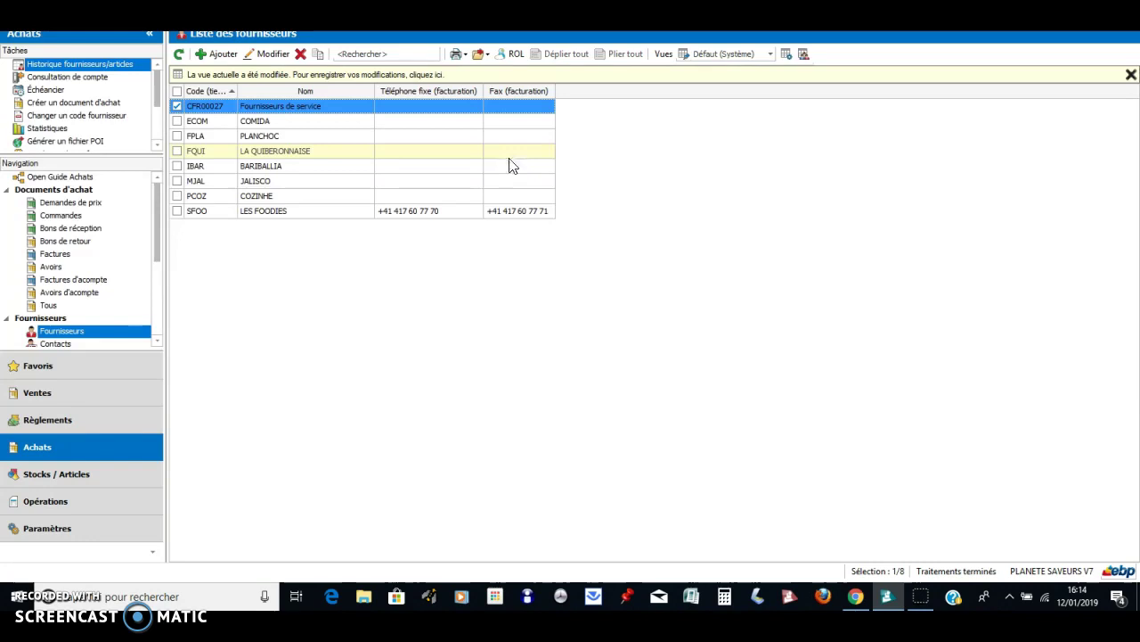
click(785, 54)
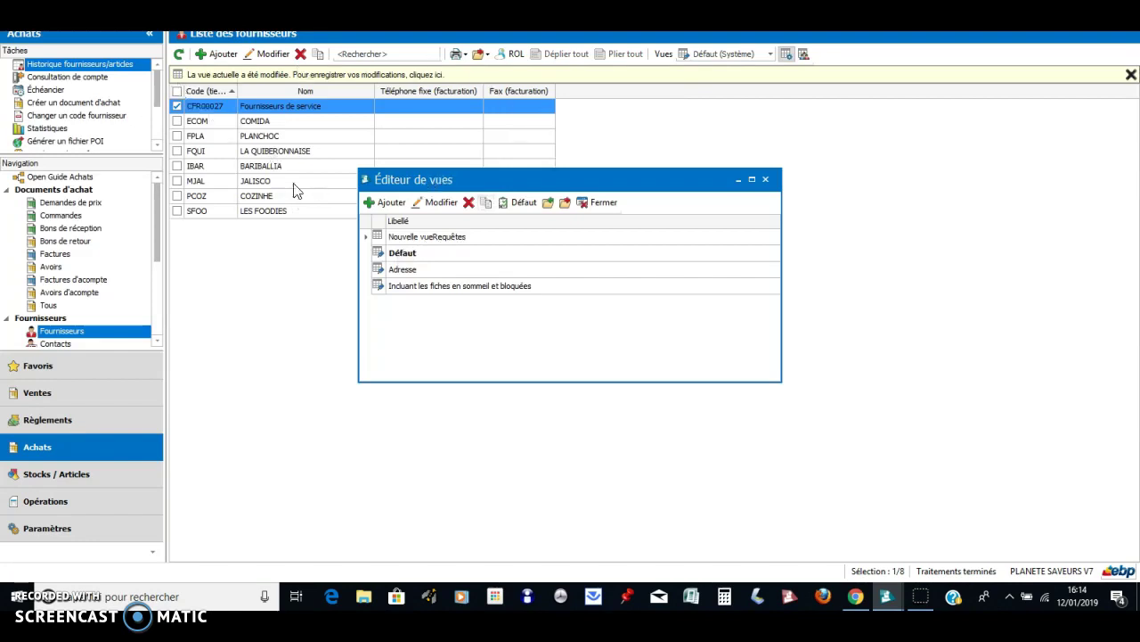
click(401, 255)
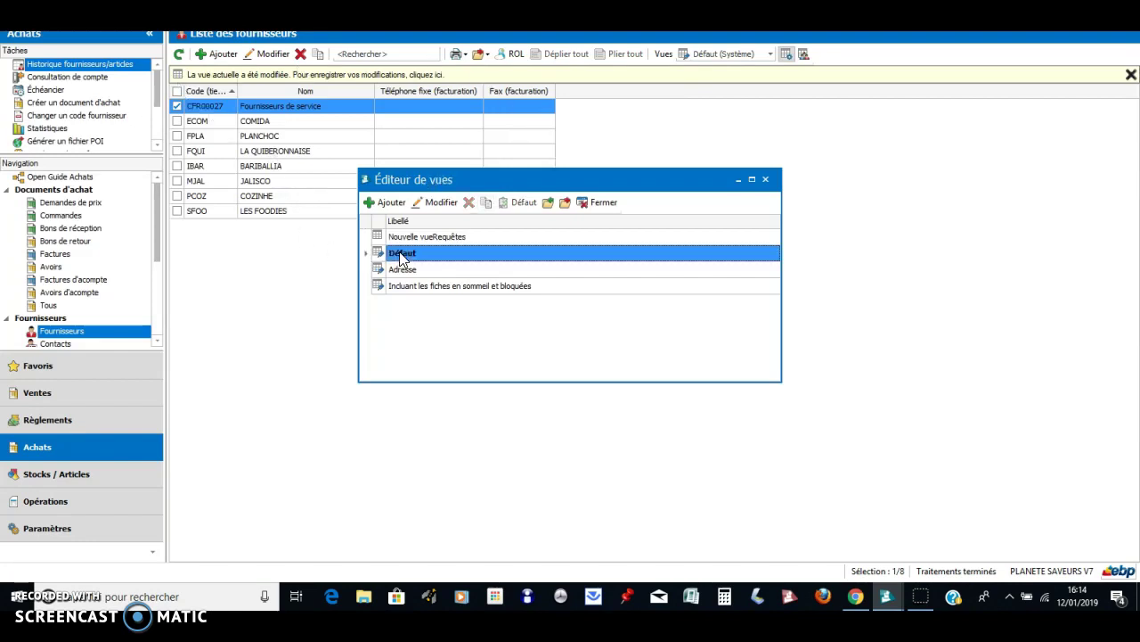
click(439, 202)
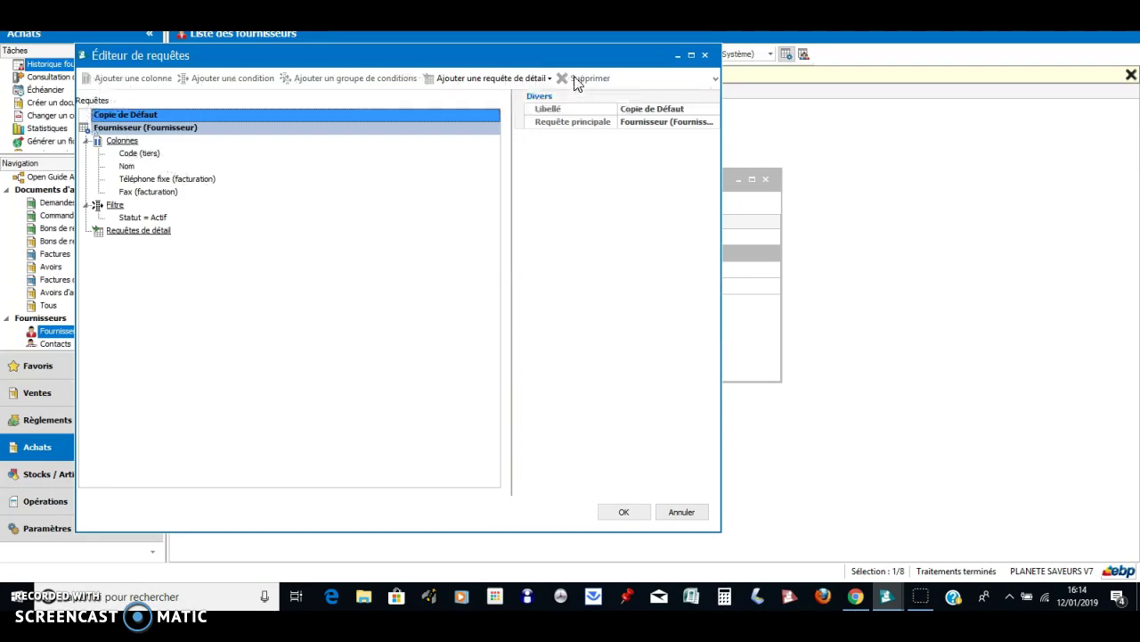
drag(493, 56, 509, 141)
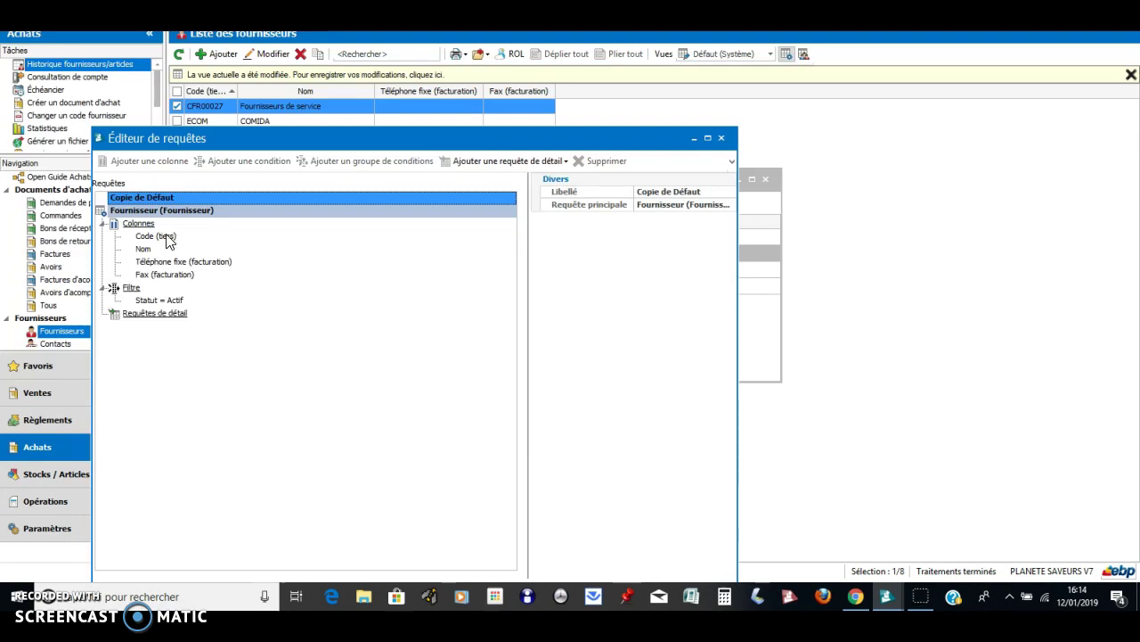
drag(294, 138, 374, 137)
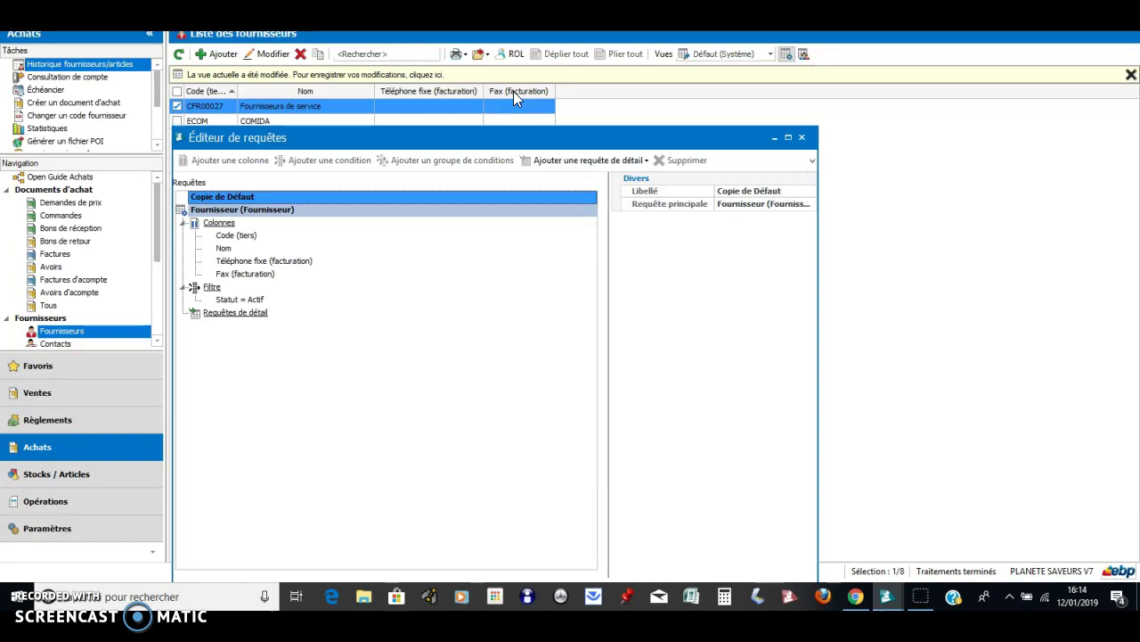
Add the Code Pays (facturation) column to the columns of the Copie de Défaut query.
click(221, 224)
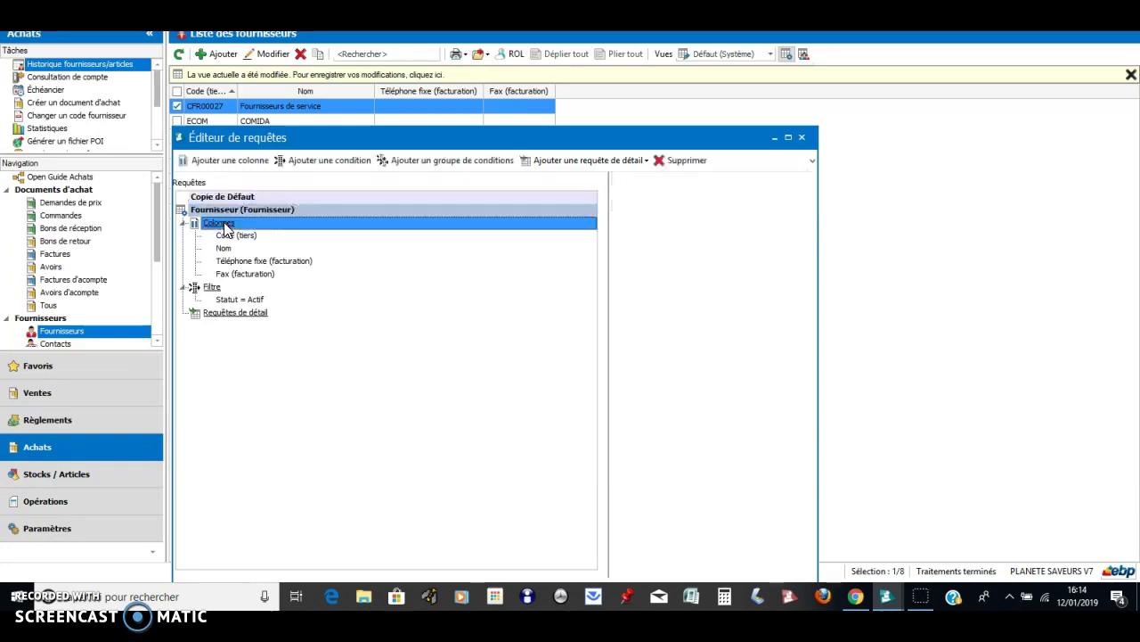
click(241, 166)
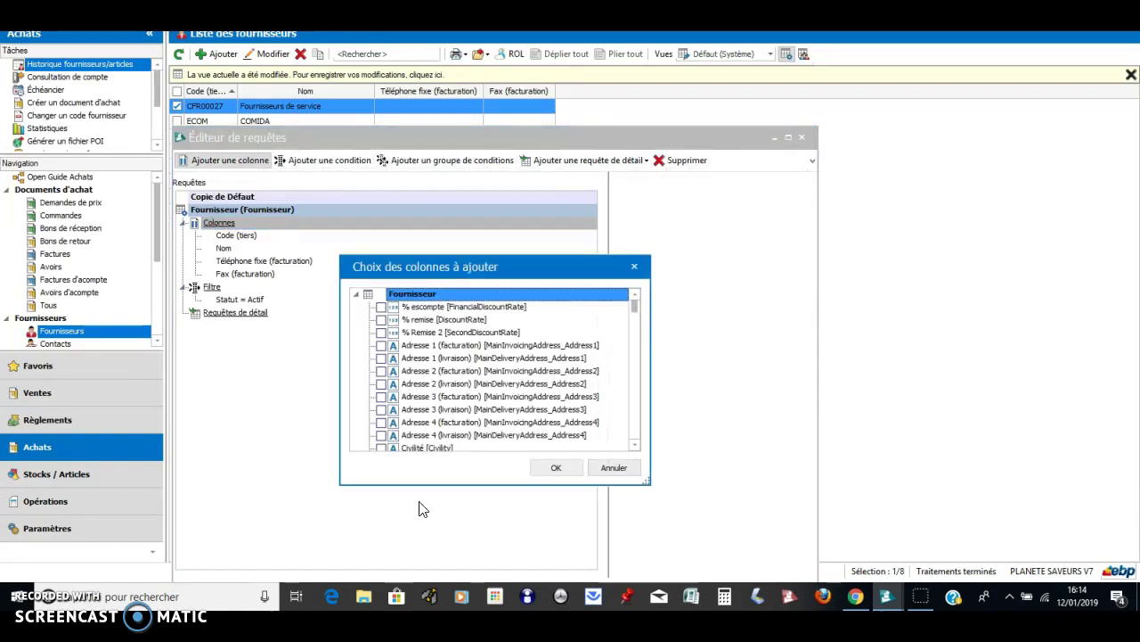
scroll(535, 348, down, 3)
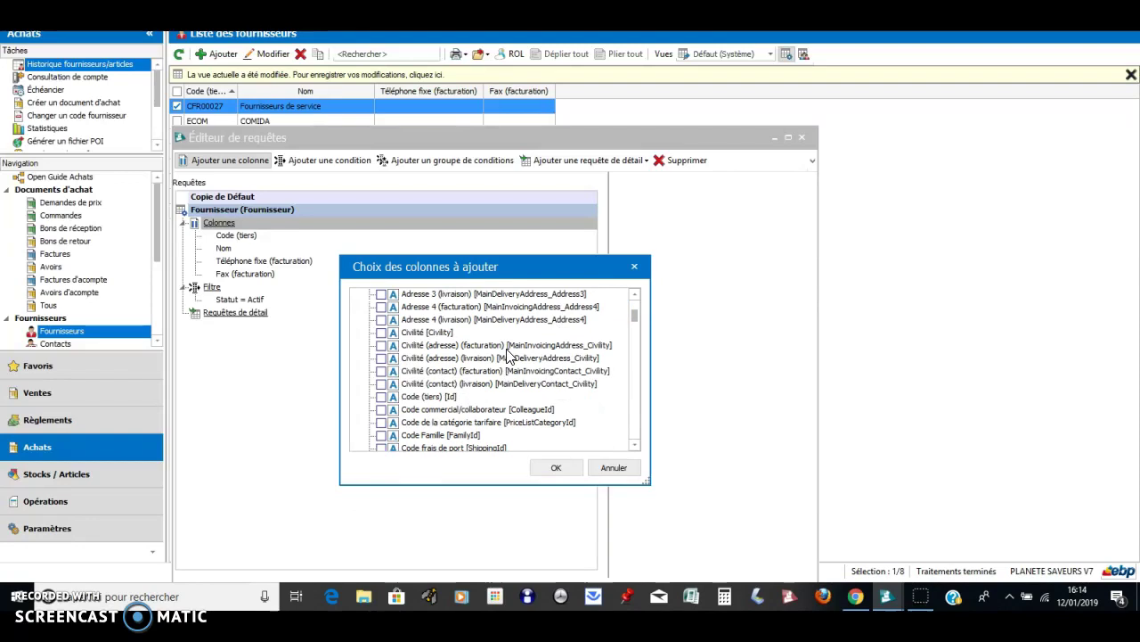
scroll(486, 375, down, 1)
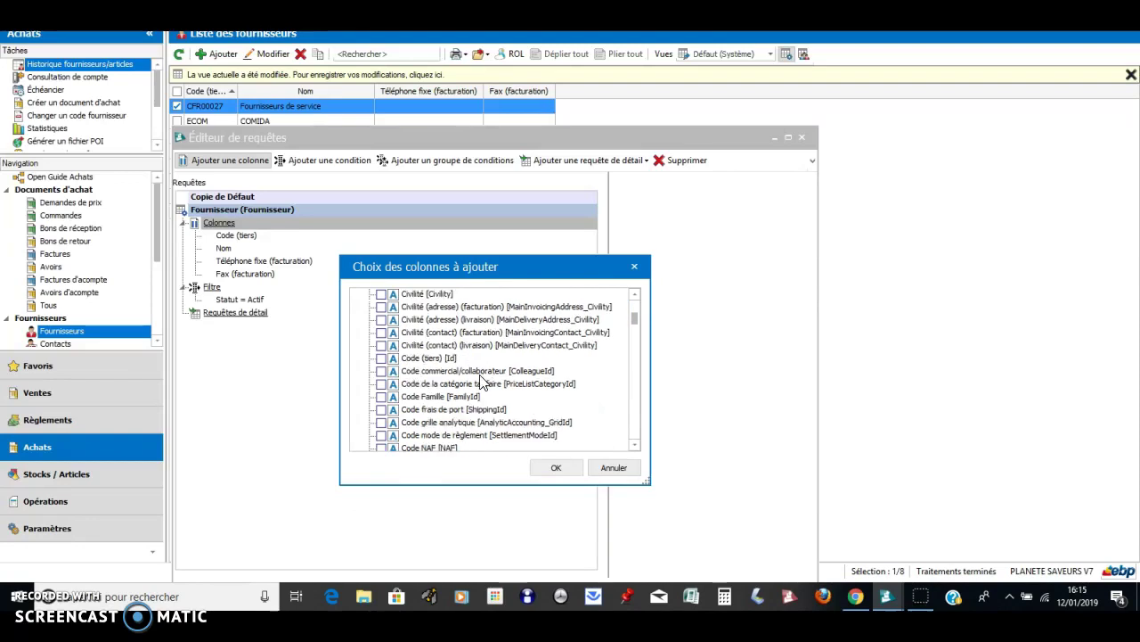
scroll(481, 381, down, 1)
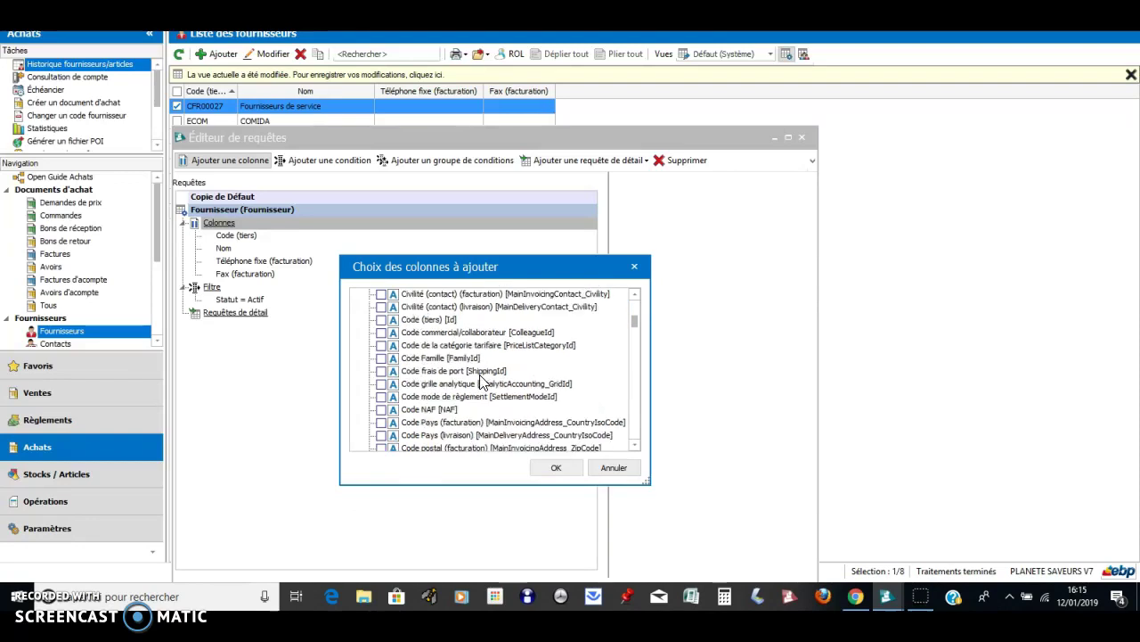
click(381, 421)
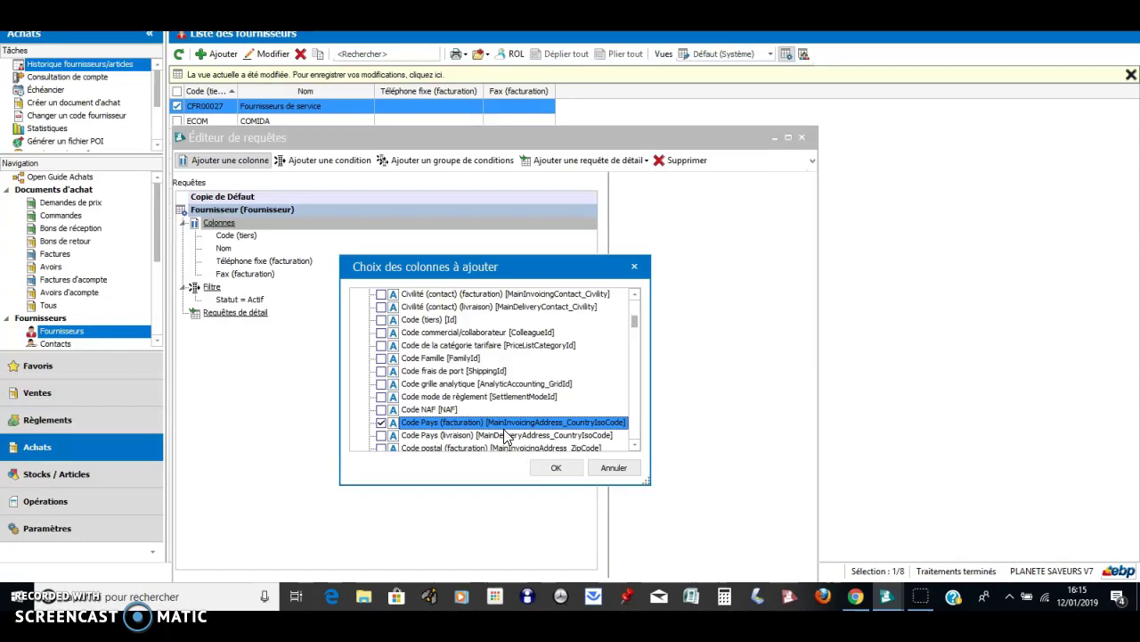
click(552, 469)
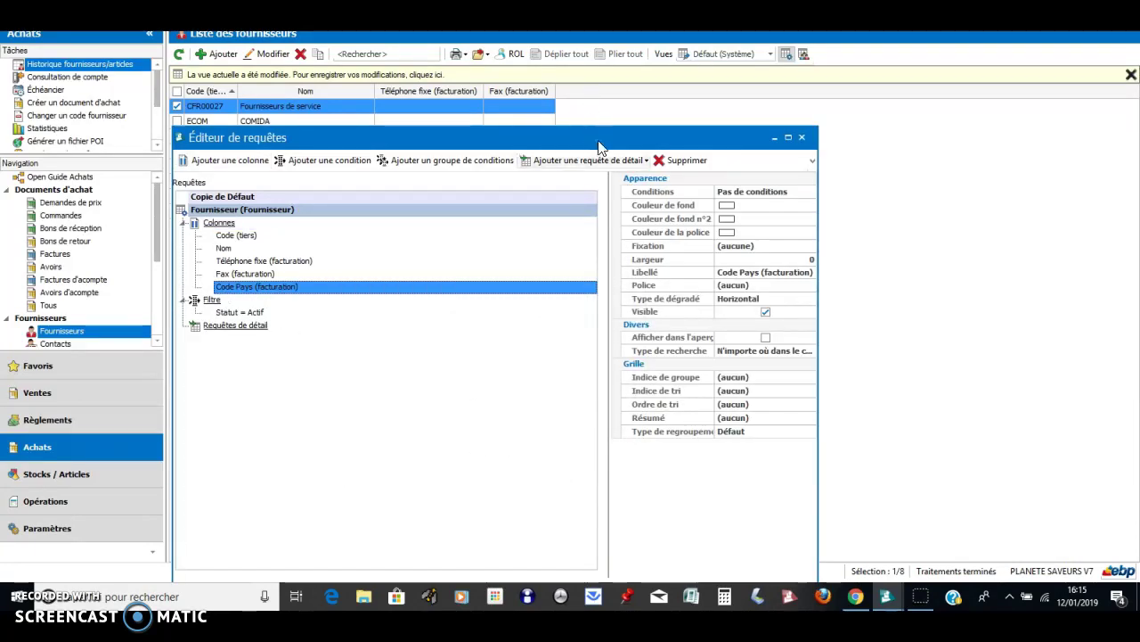
Save the modified query, leave the view editor and display the supplier list with the Copie de Défaut view.
drag(600, 147, 644, 118)
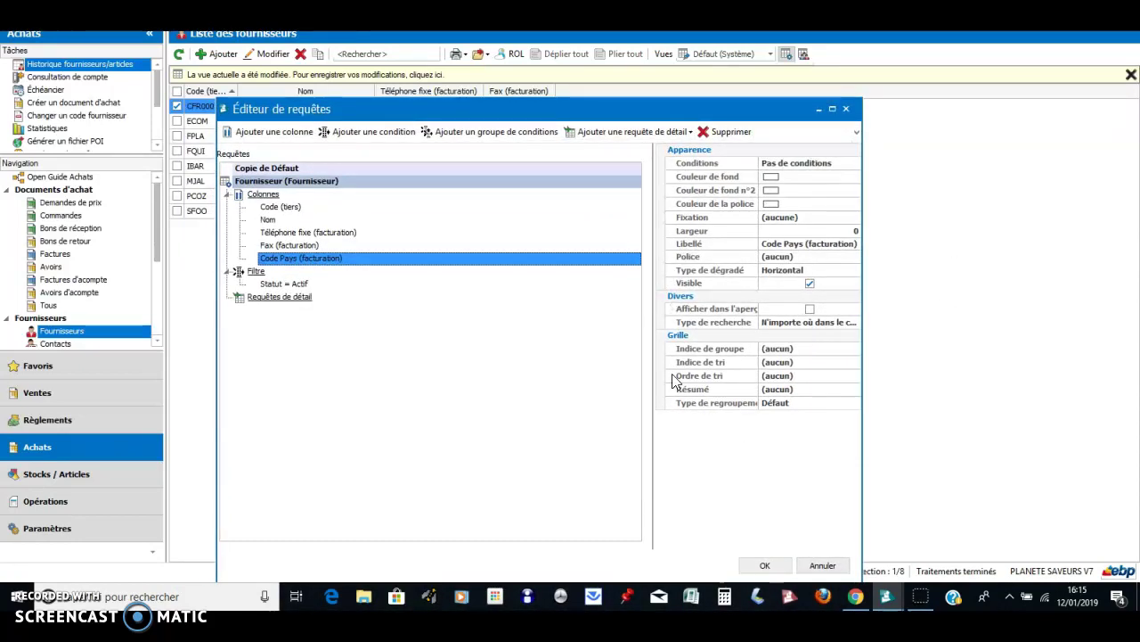
click(756, 565)
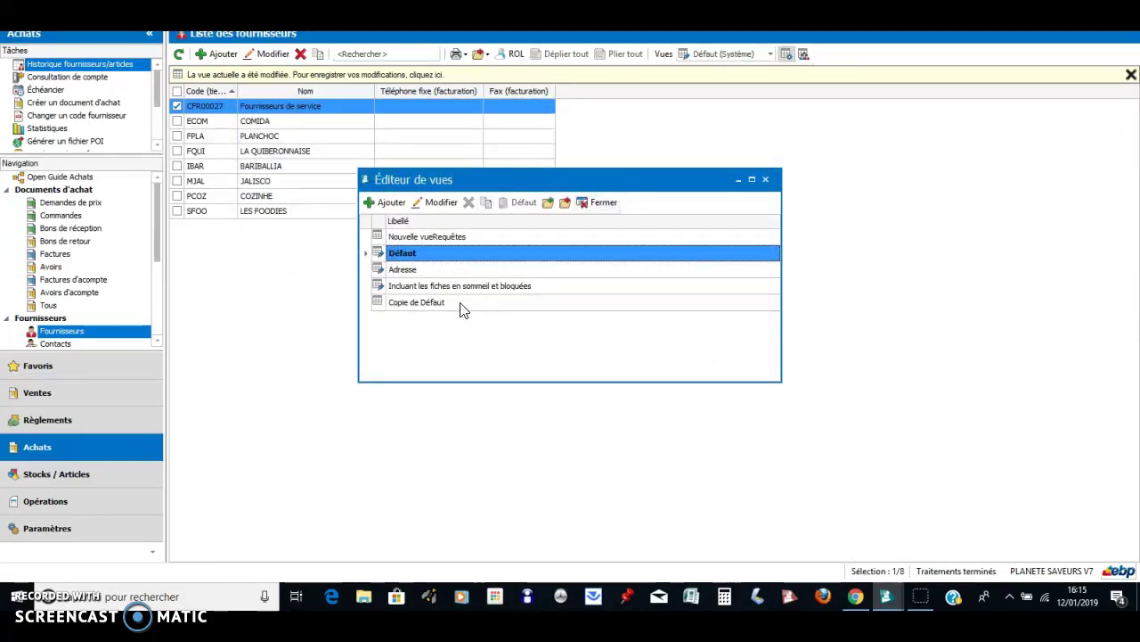
click(606, 203)
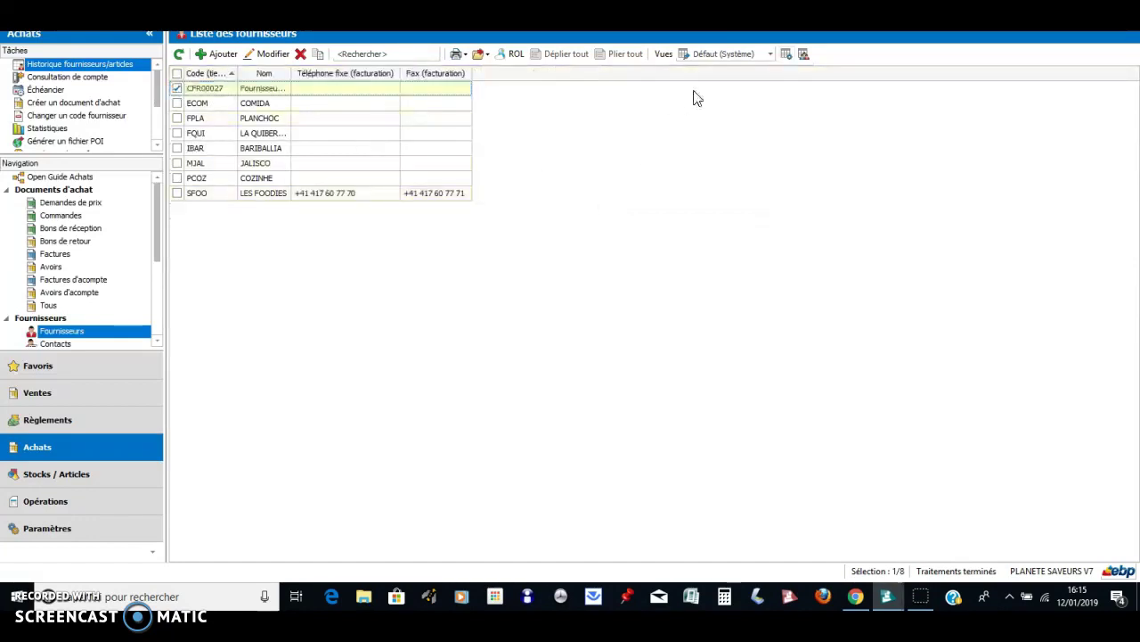
click(713, 54)
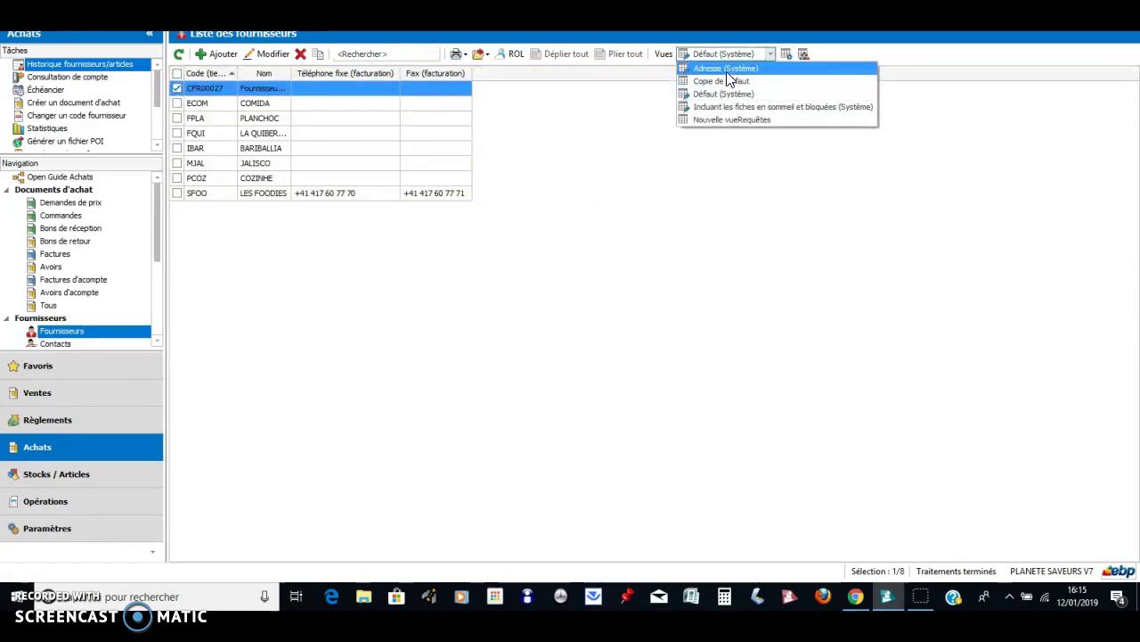
click(719, 80)
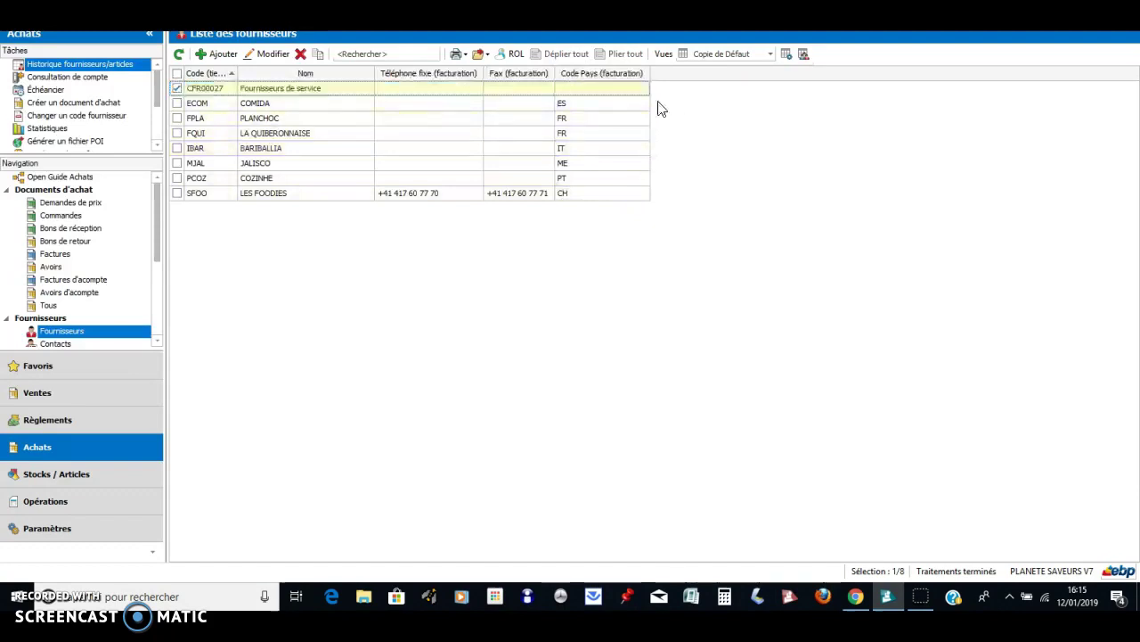
Reopen the Copie de Défaut view for modification and delete its Code Pays (facturation) column.
click(787, 54)
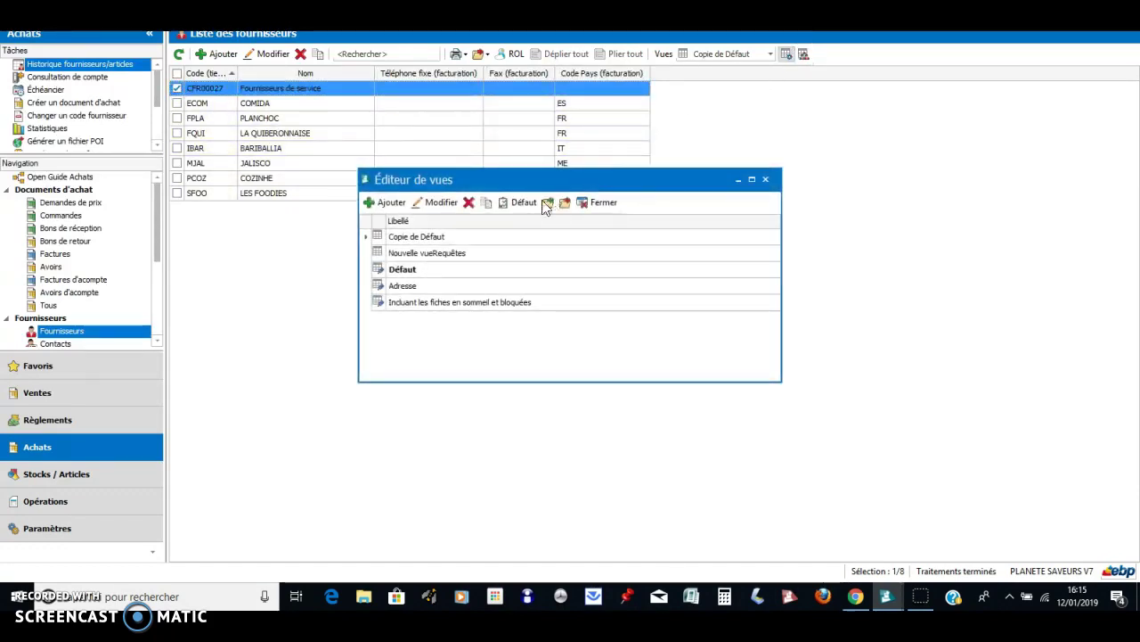
click(405, 239)
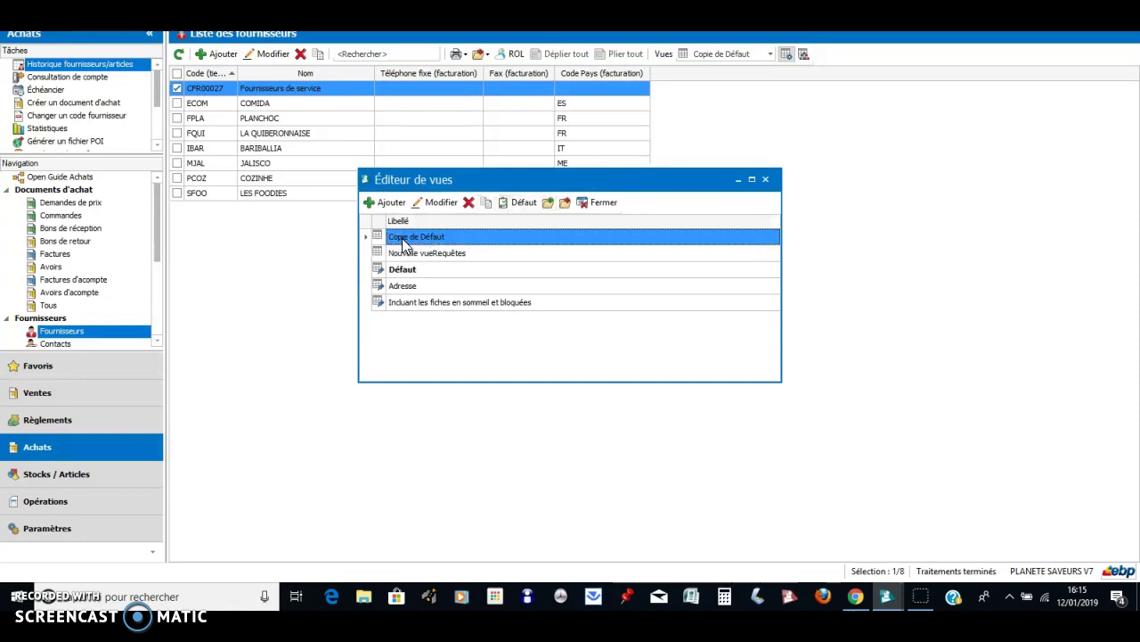
click(441, 204)
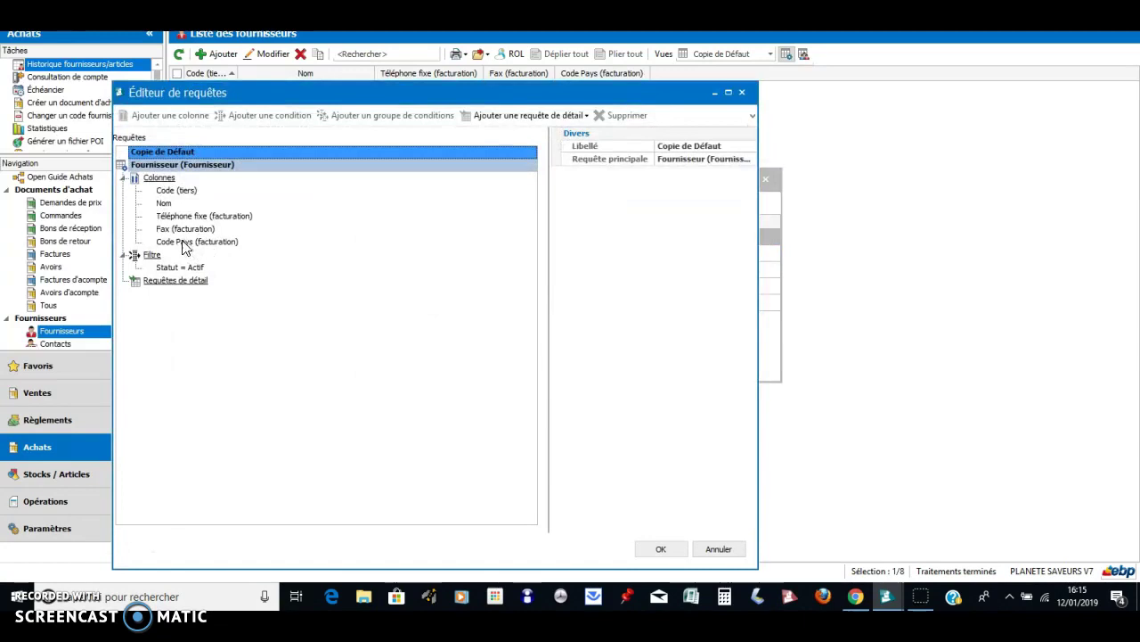
click(175, 247)
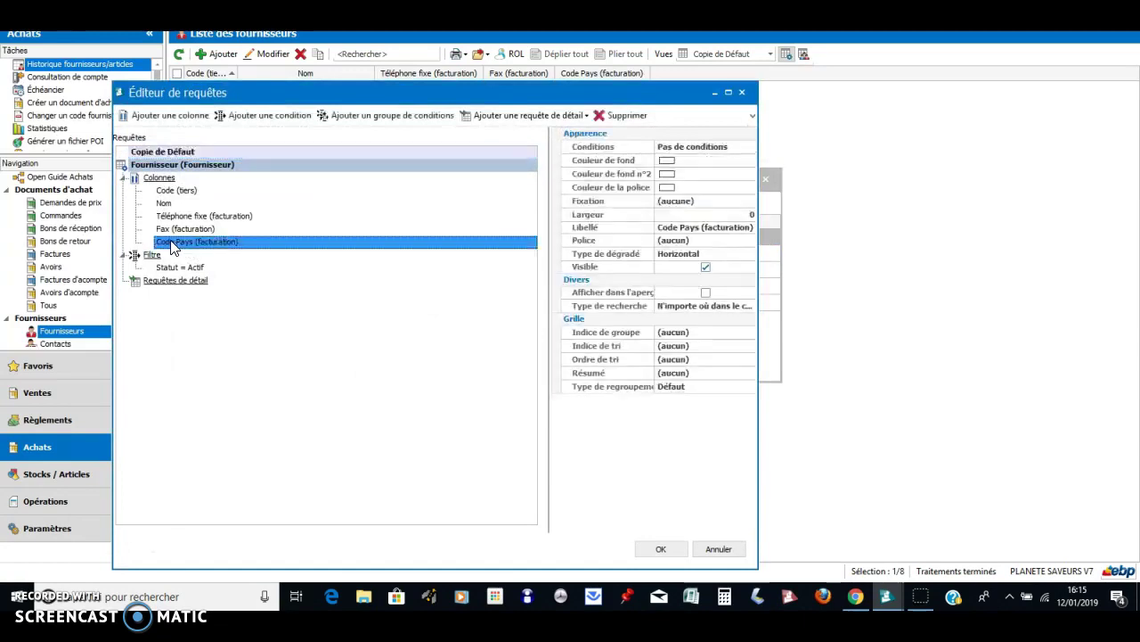
click(626, 116)
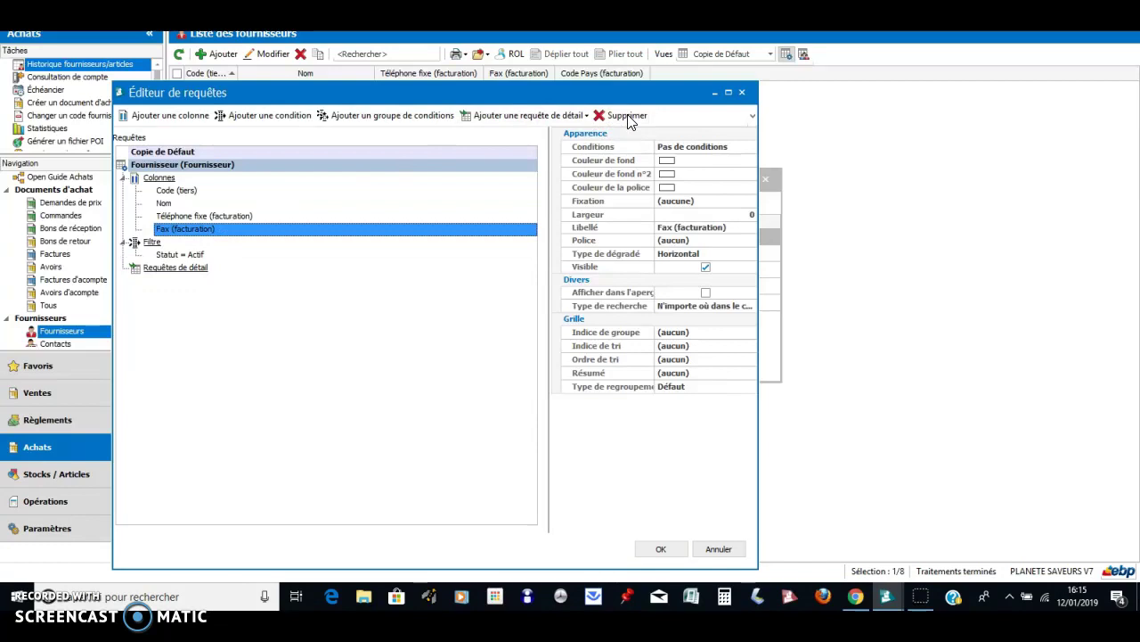
Add the Nom du pays column from Pays (lié à Code Pays (facturation)), save the query and leave the view editor.
click(198, 119)
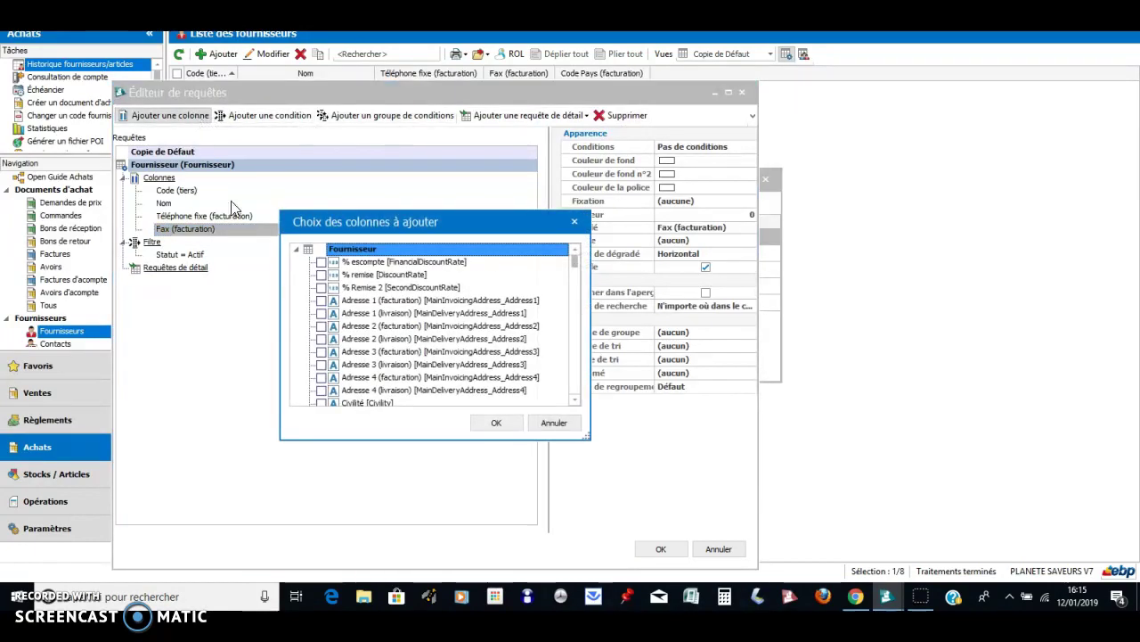
scroll(392, 311, down, 3)
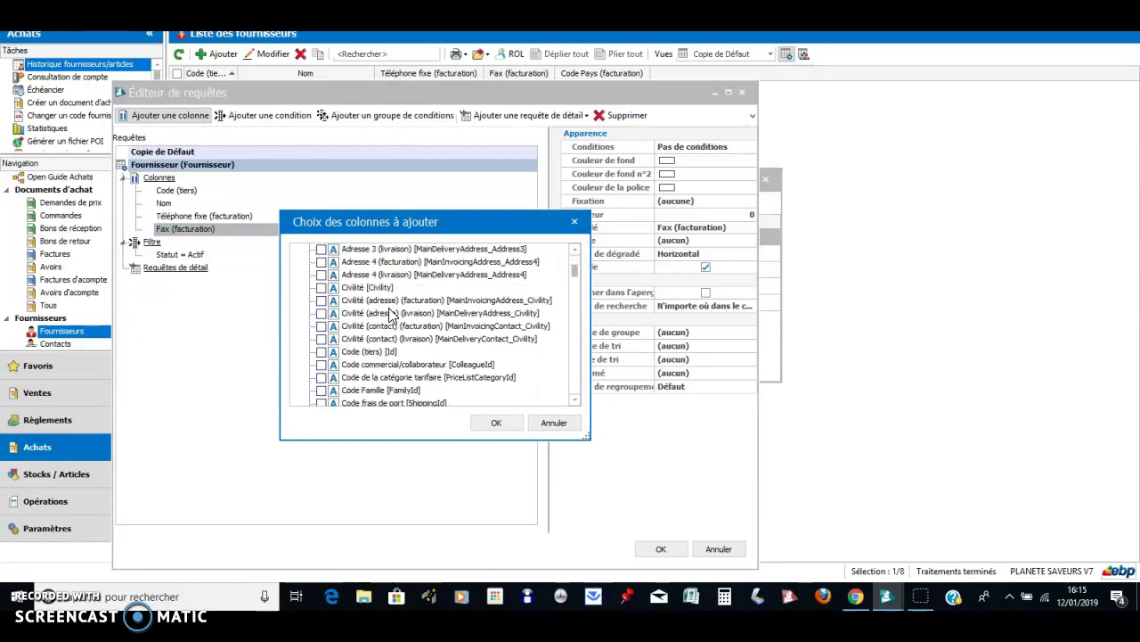
scroll(392, 313, down, 3)
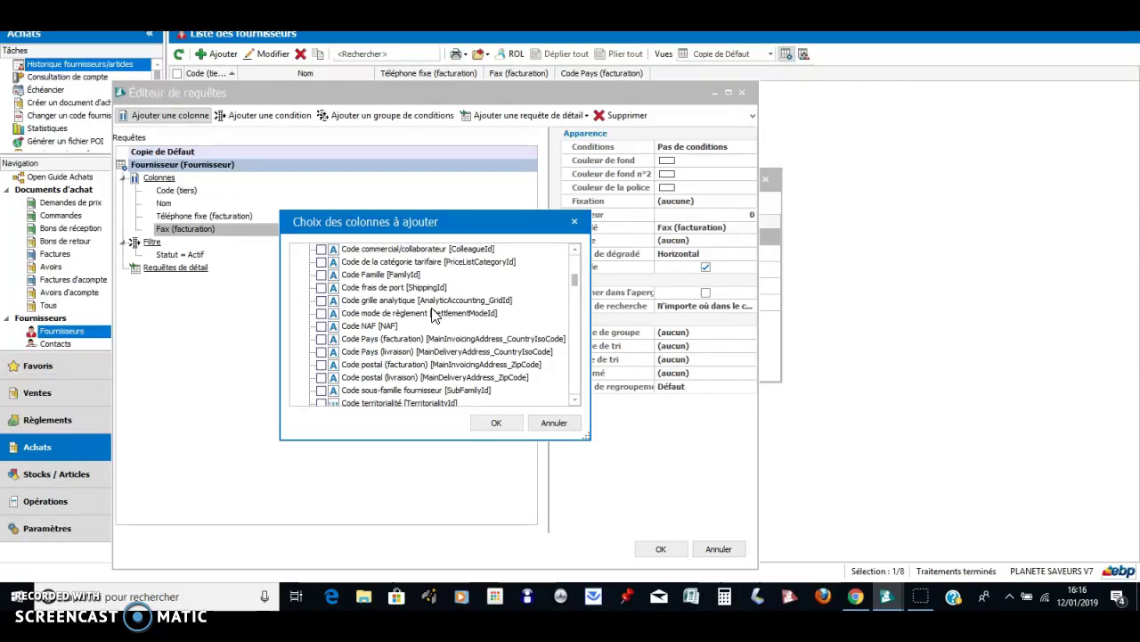
scroll(437, 312, down, 2)
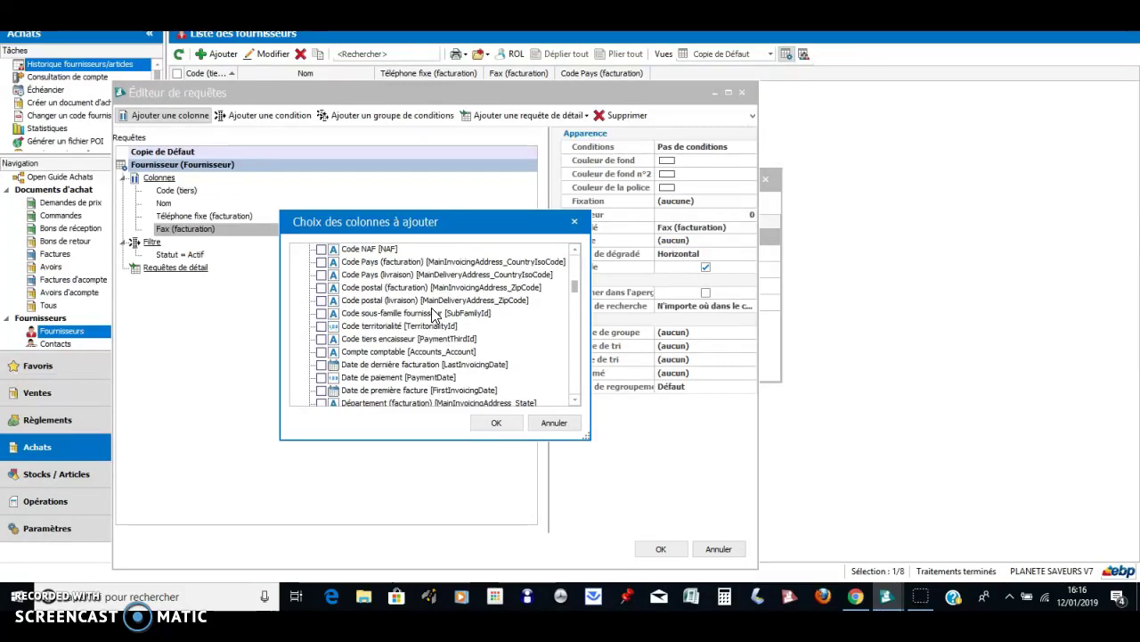
scroll(435, 316, down, 15)
scroll(435, 319, down, 15)
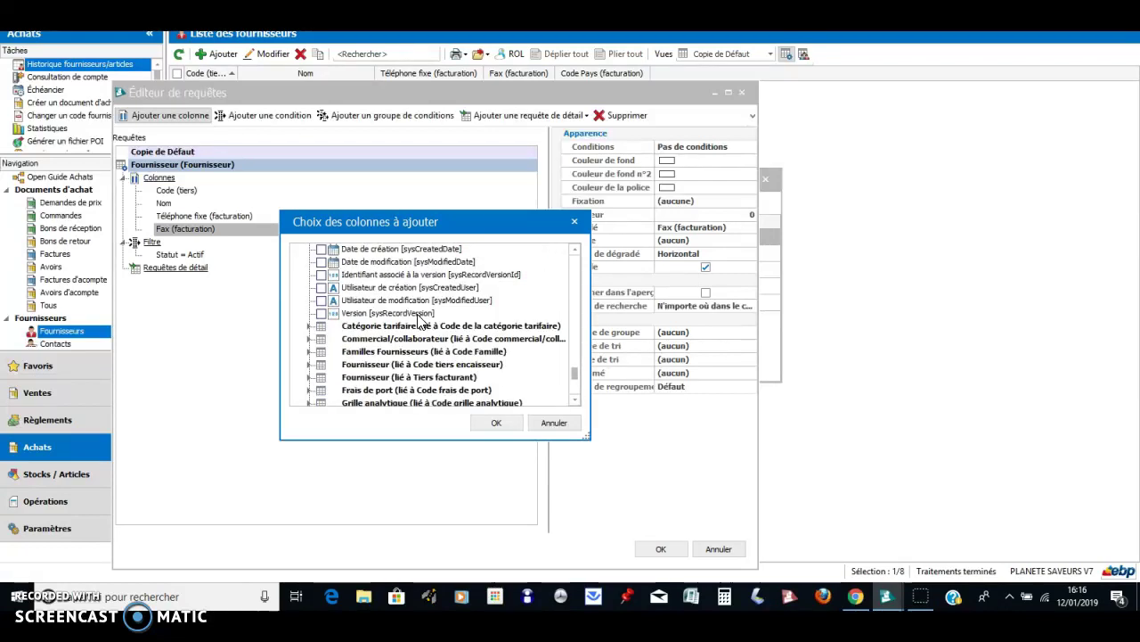
scroll(419, 323, down, 4)
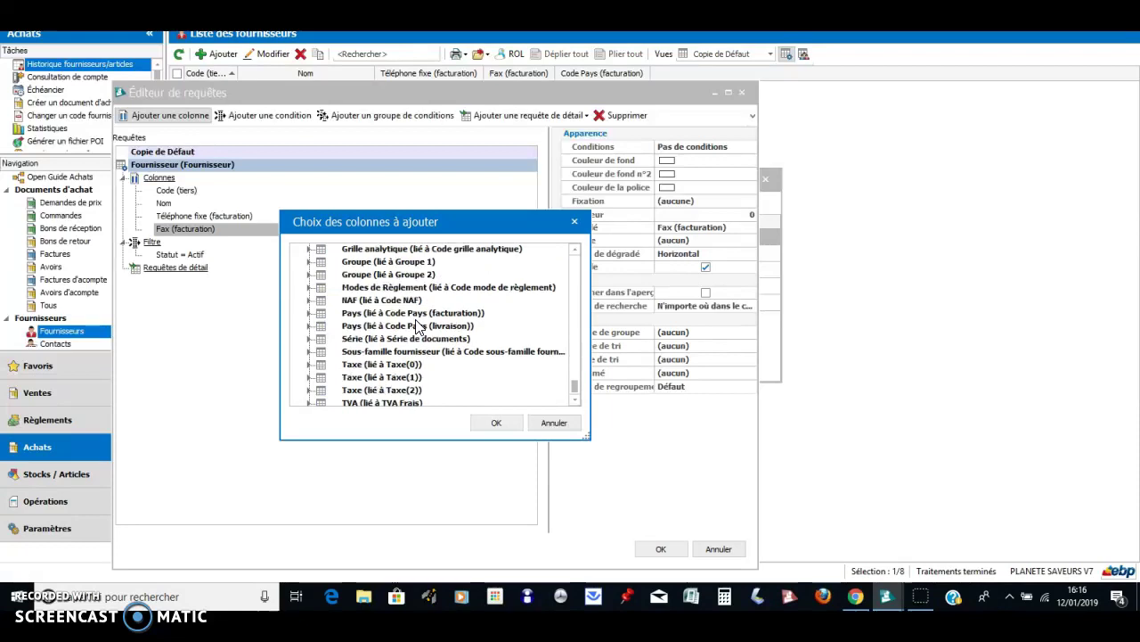
double_click(352, 316)
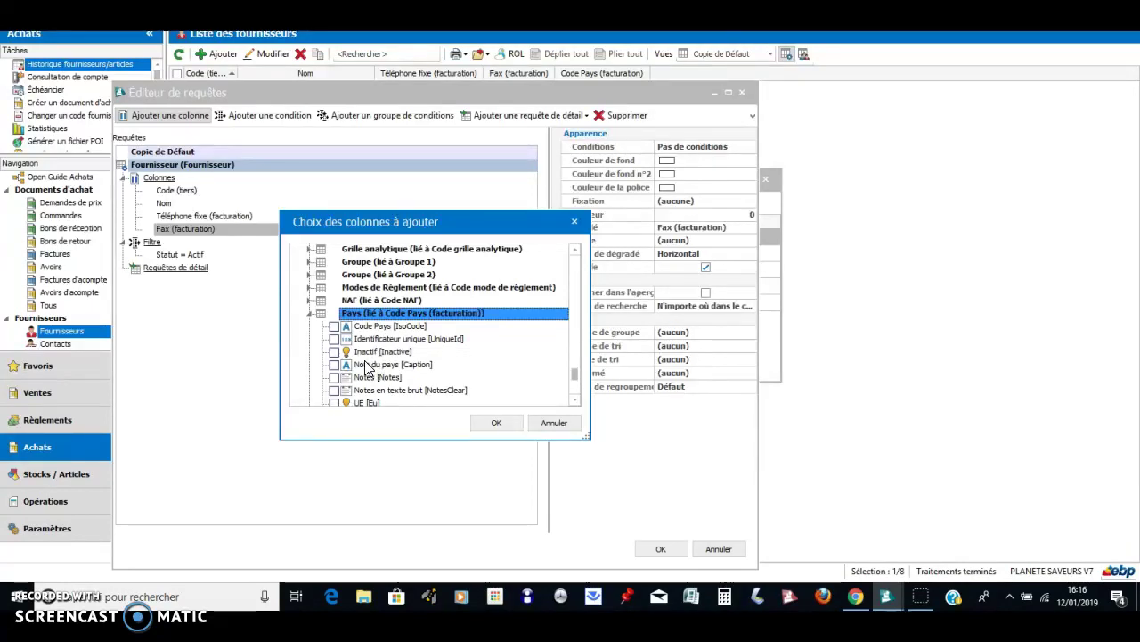
click(335, 365)
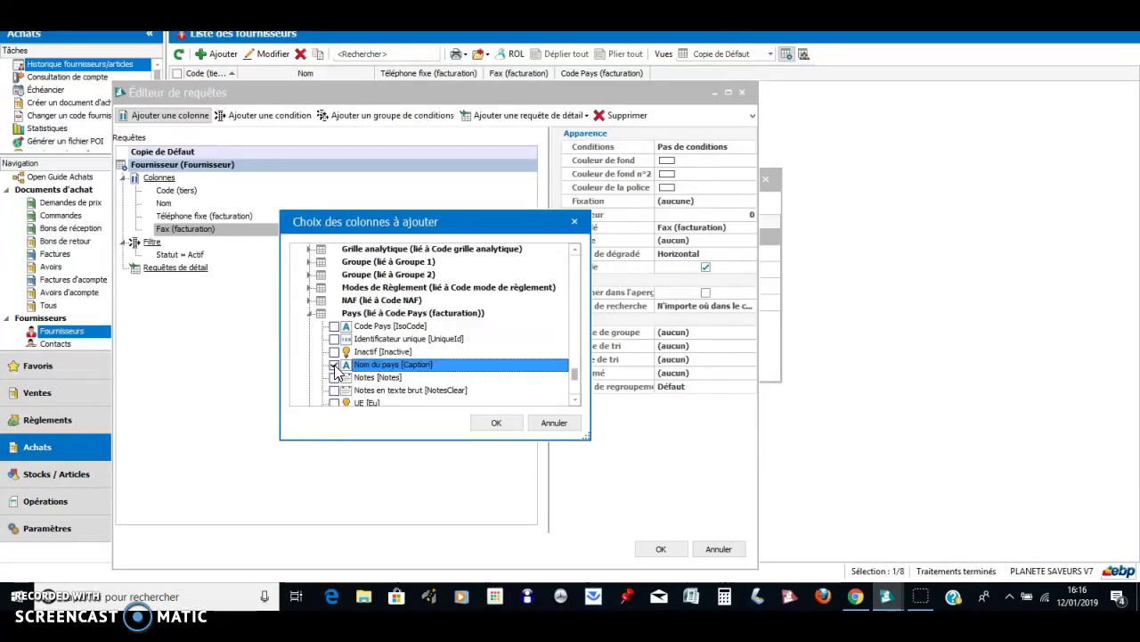
click(498, 423)
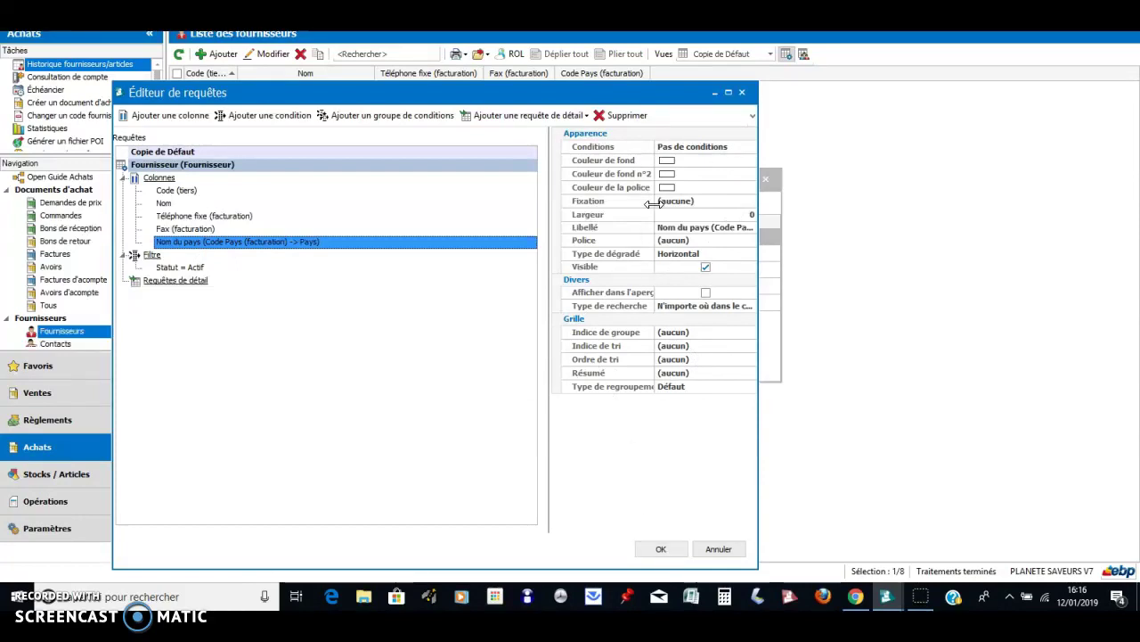
click(661, 549)
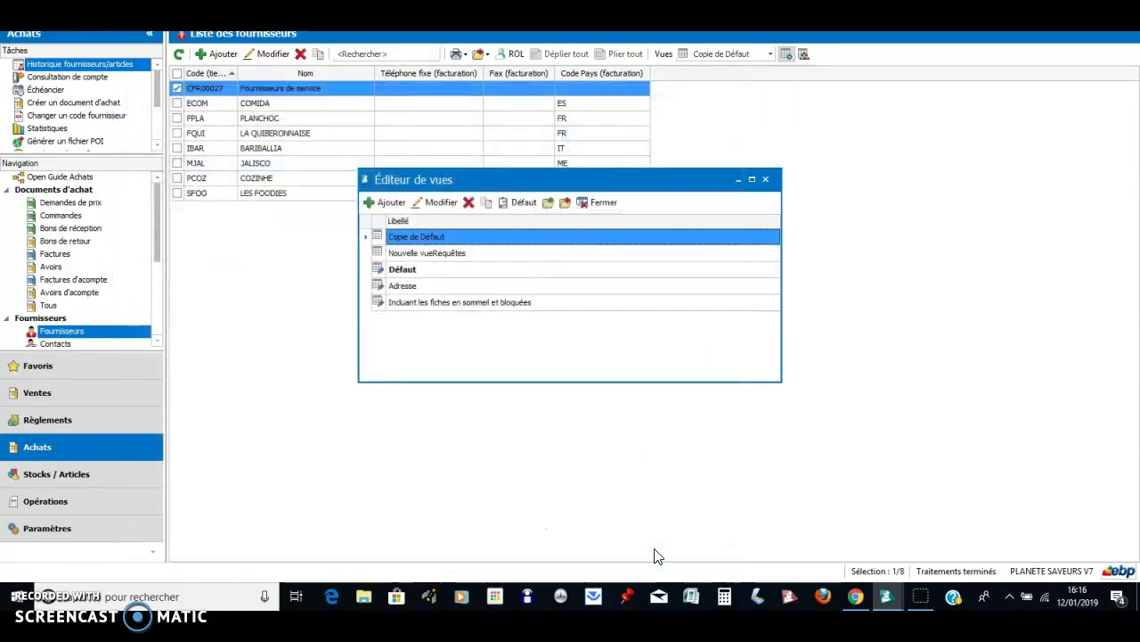
click(605, 204)
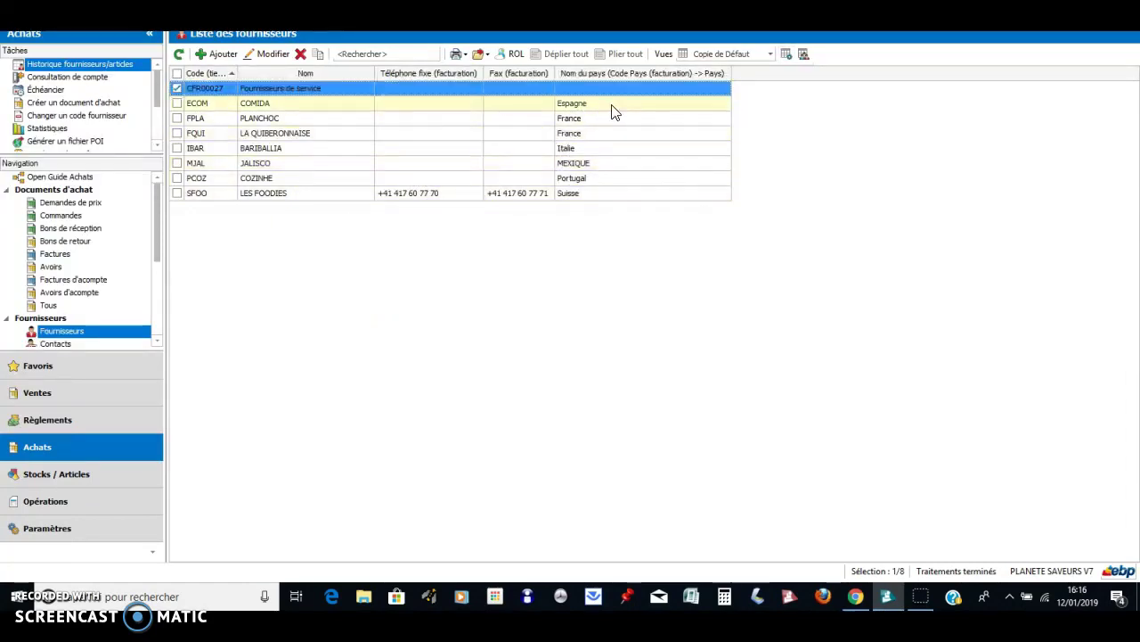
Display the supplier list with the Copie de Défaut view and select the COMIDA supplier.
click(744, 55)
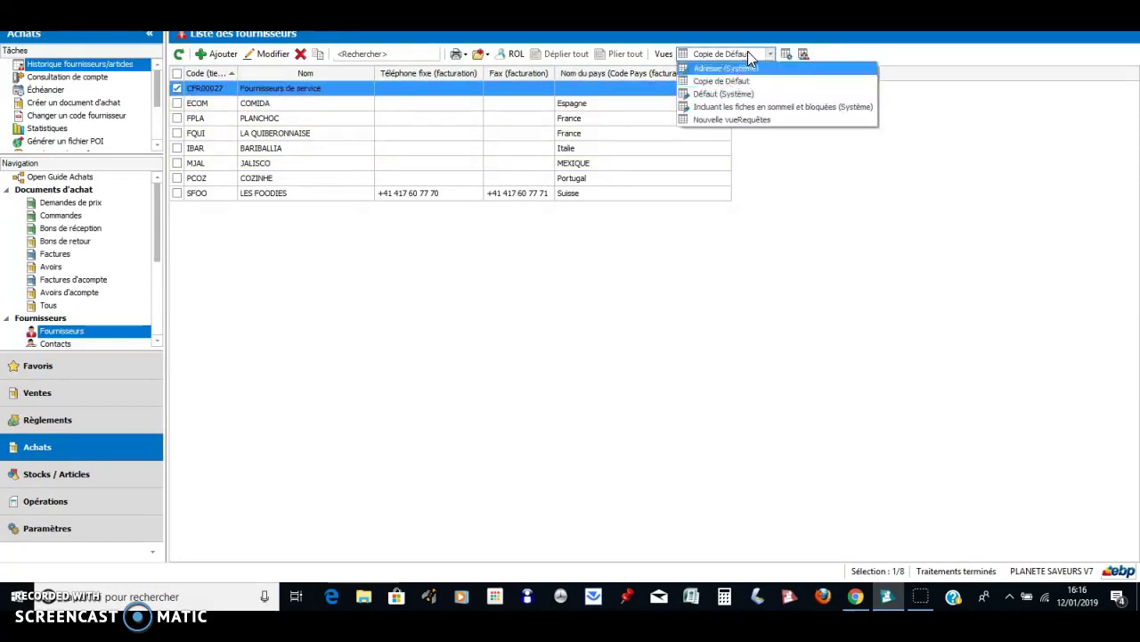
click(719, 81)
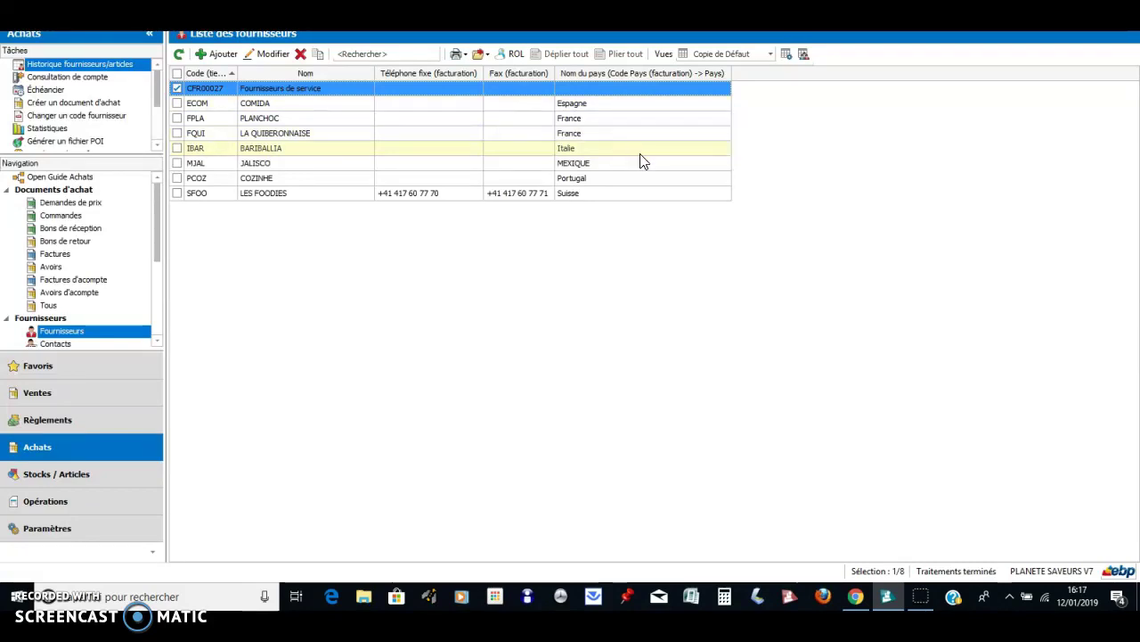
key(Down)
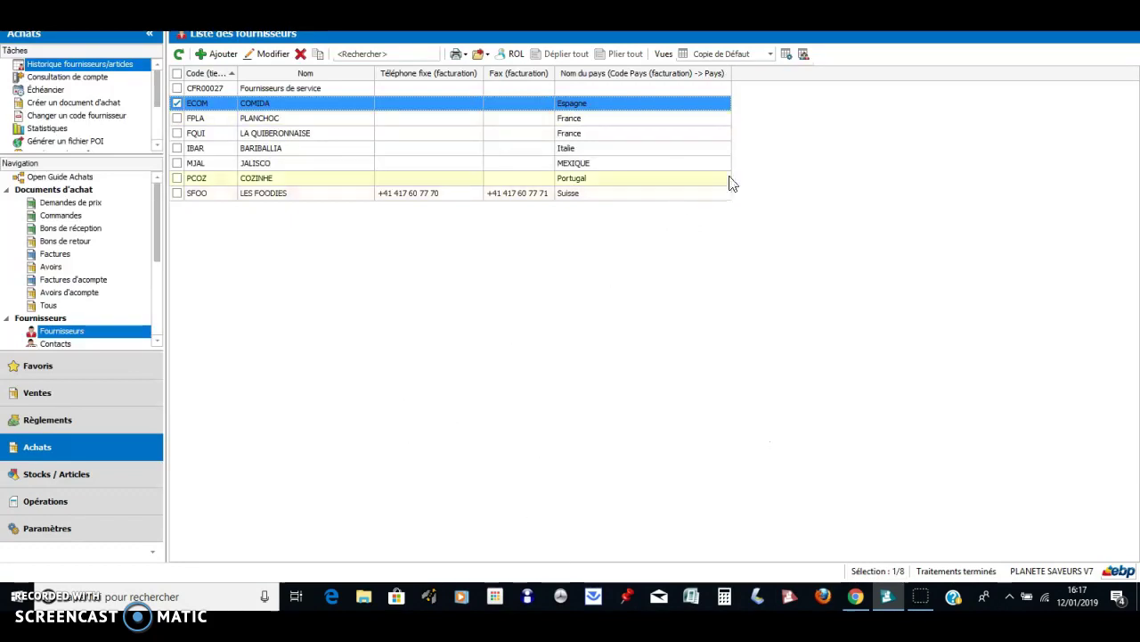
Apply a custom filter on the Nom du pays column with the condition N'est pas égal à france and select the COMIDA row.
click(726, 74)
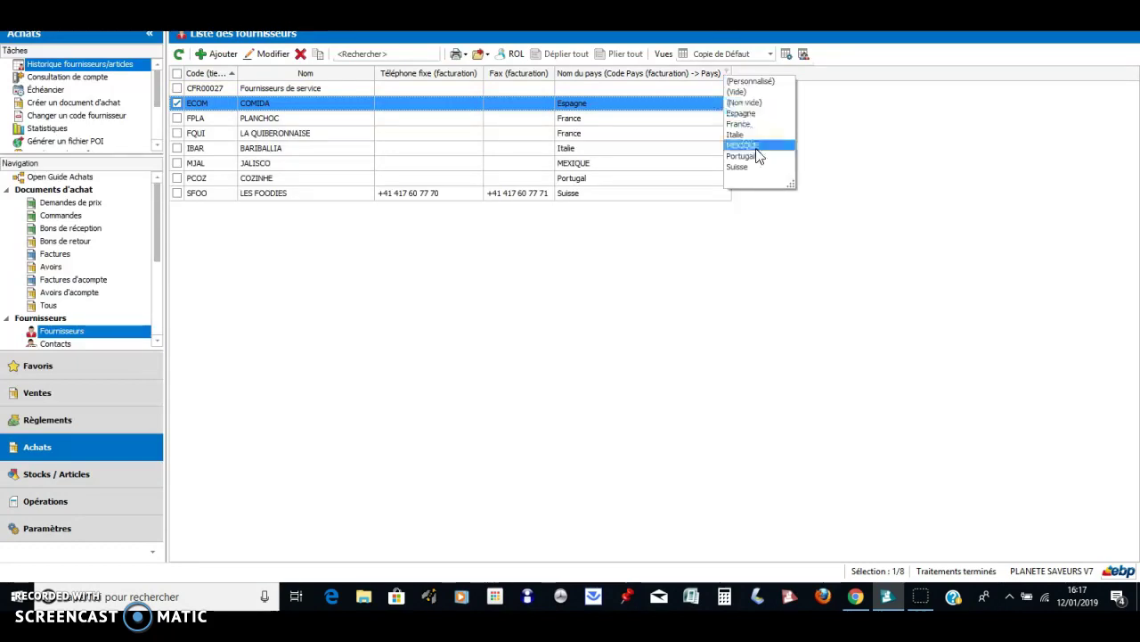
click(746, 84)
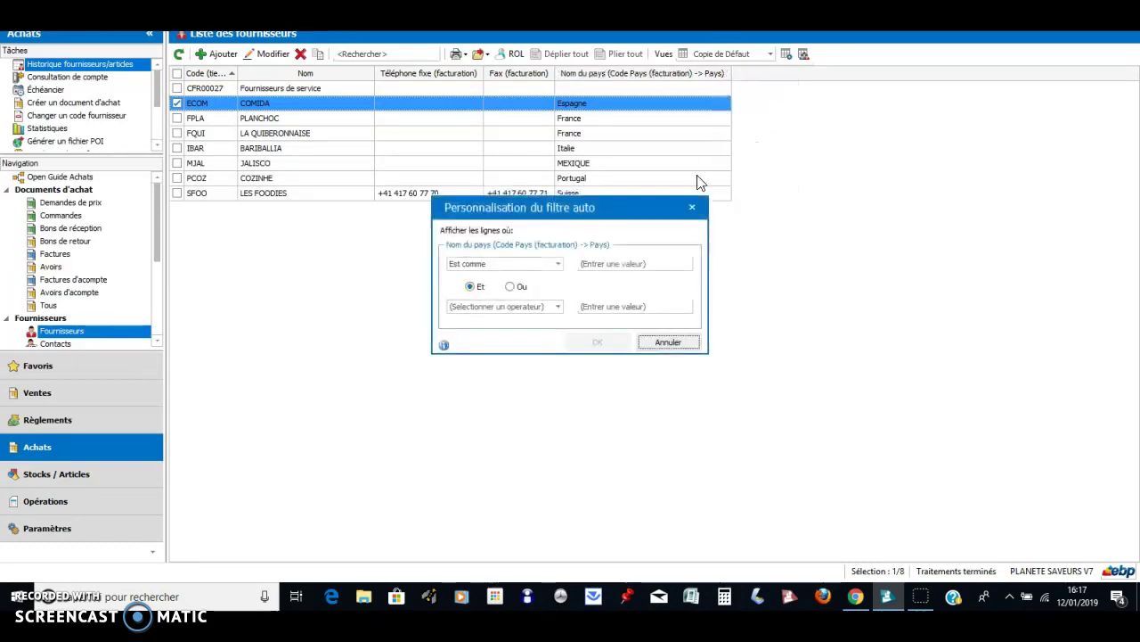
click(558, 265)
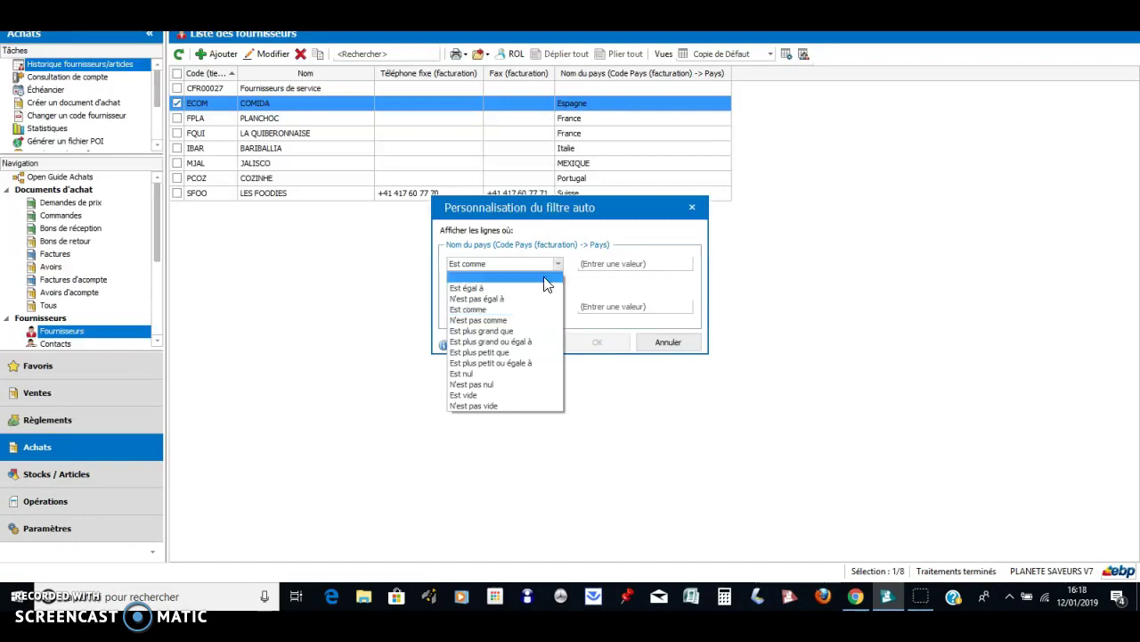
click(489, 300)
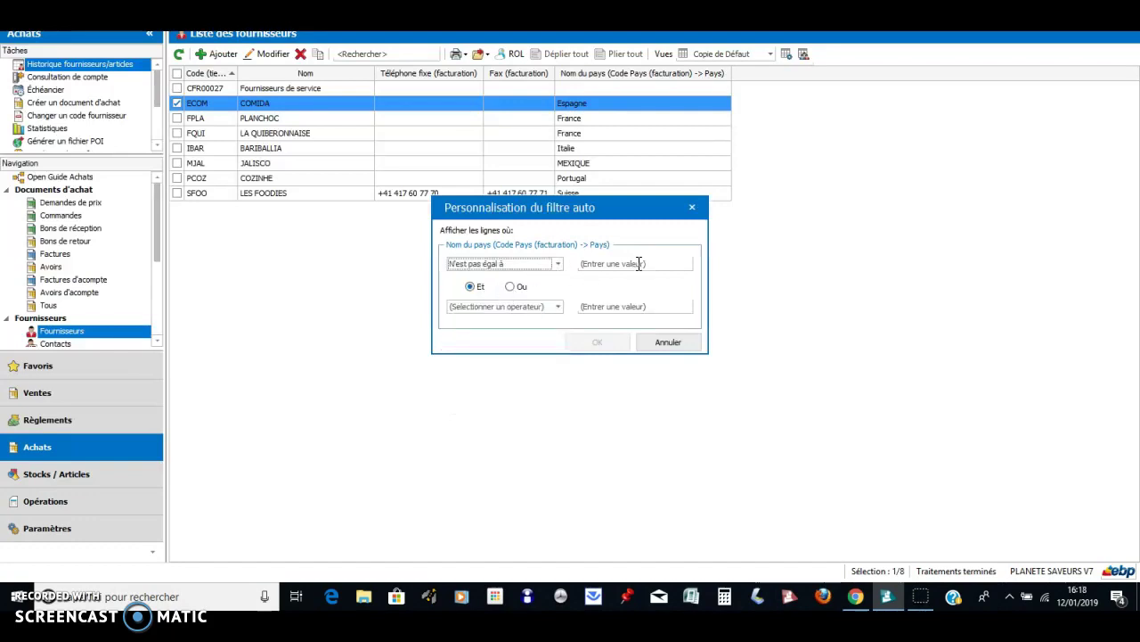
click(638, 263)
text(france)
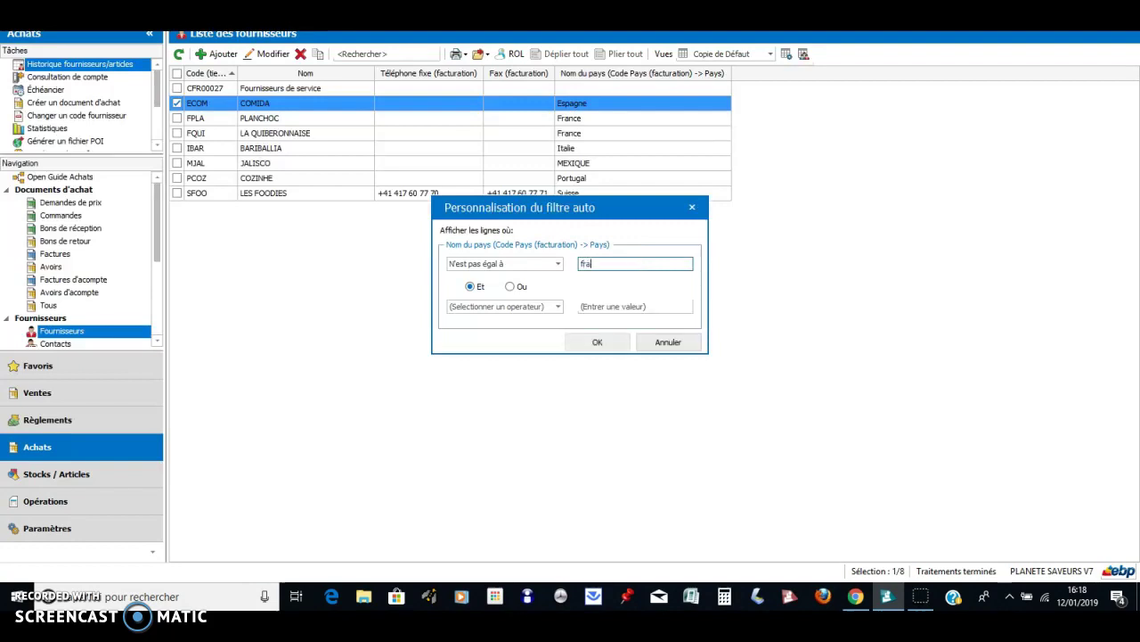
click(603, 339)
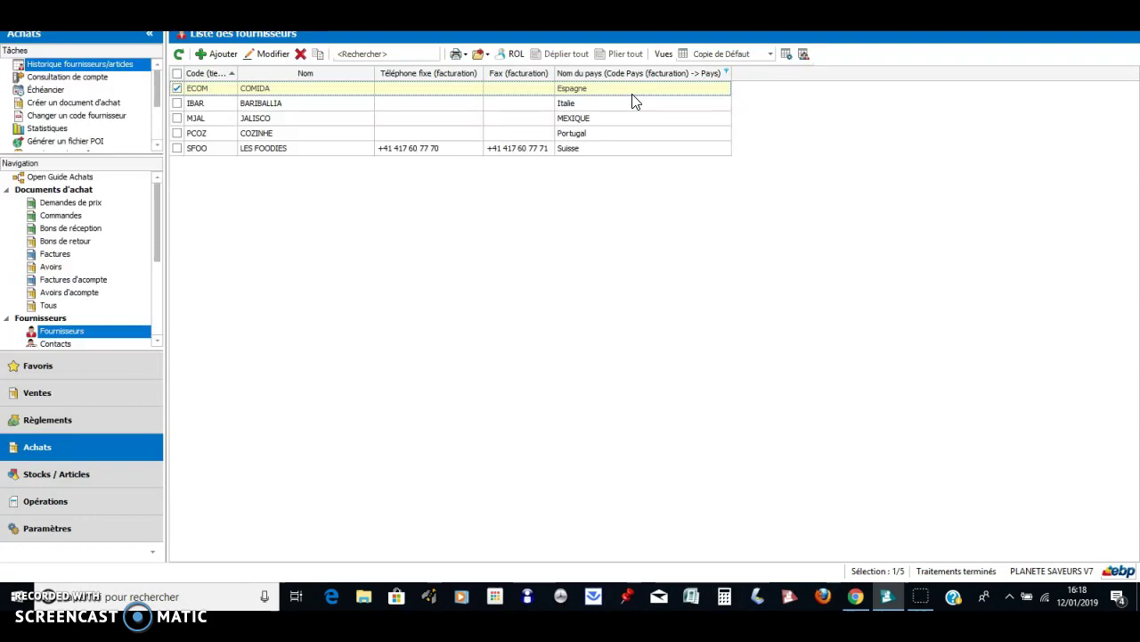
click(632, 94)
click(603, 89)
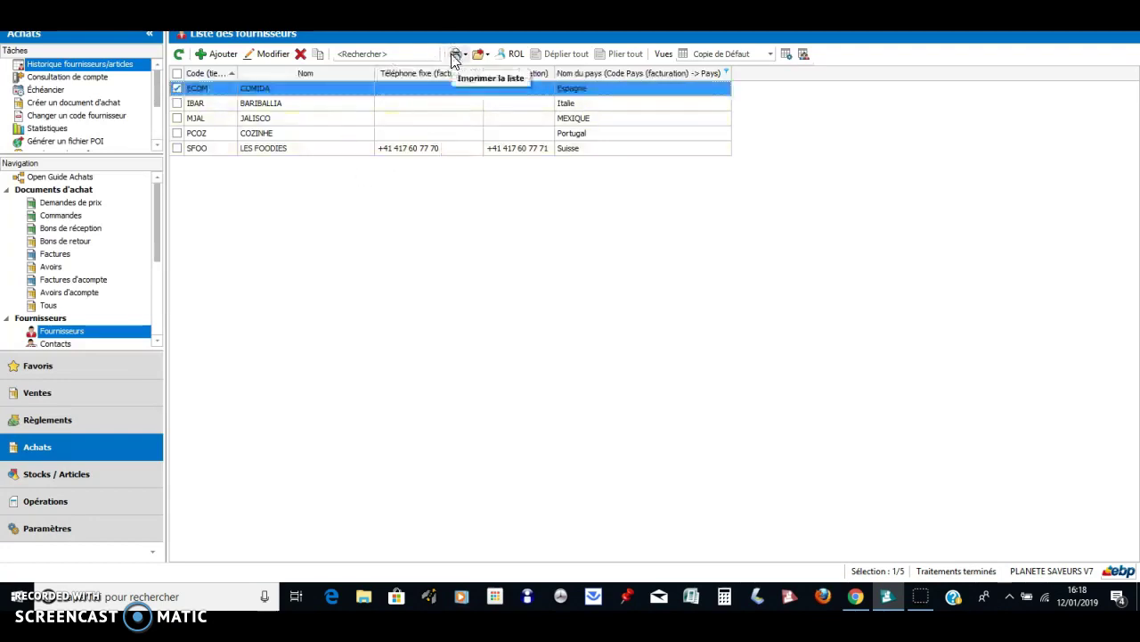